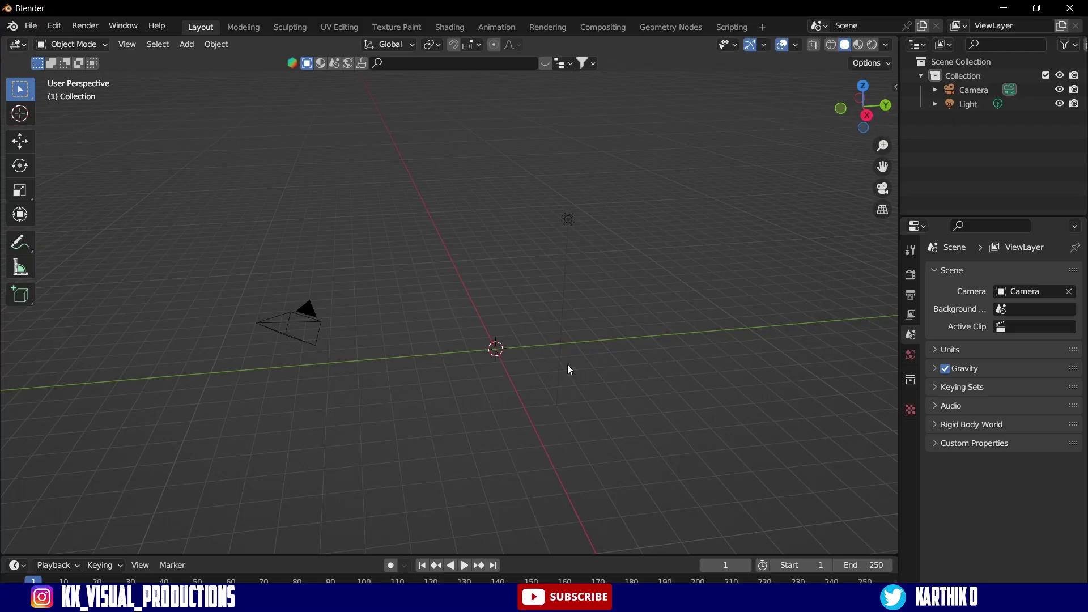
Add a mesh plane to the scene and scale it up.
key("shift+a")
mouse_move(536, 327)
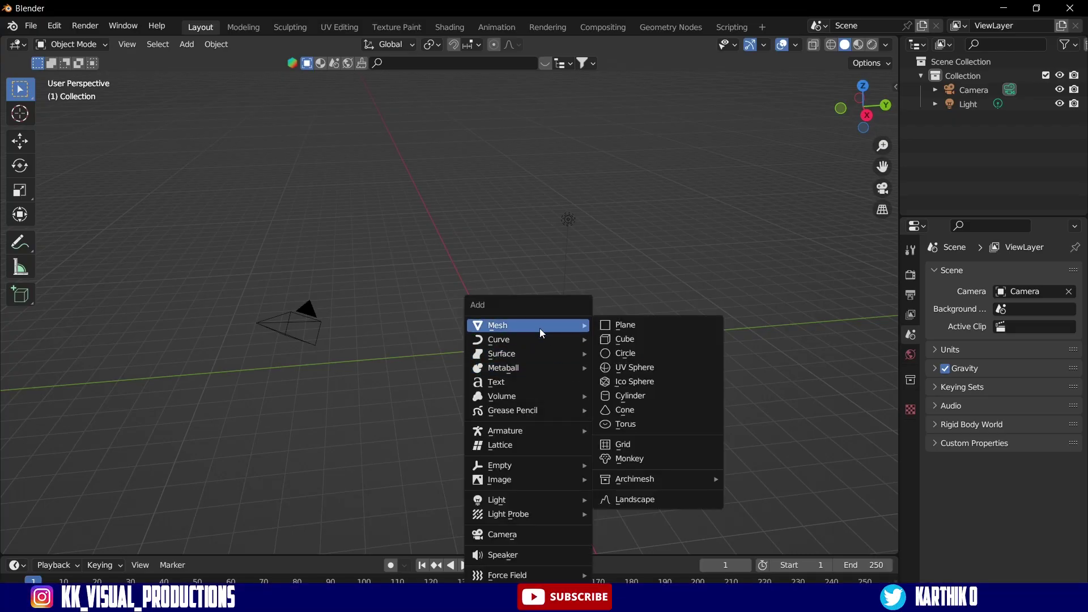
left_click(627, 326)
scroll(547, 365, "up", 1)
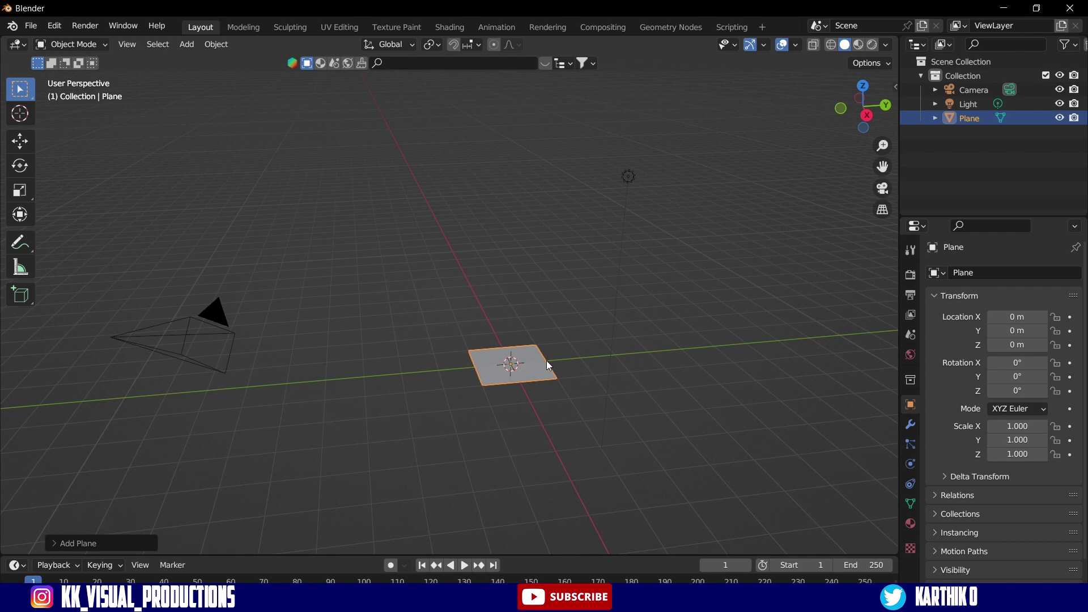
key("s")
left_click(623, 369)
Switch to the Shading workspace and orbit the view around the enlarged plane.
left_click(450, 27)
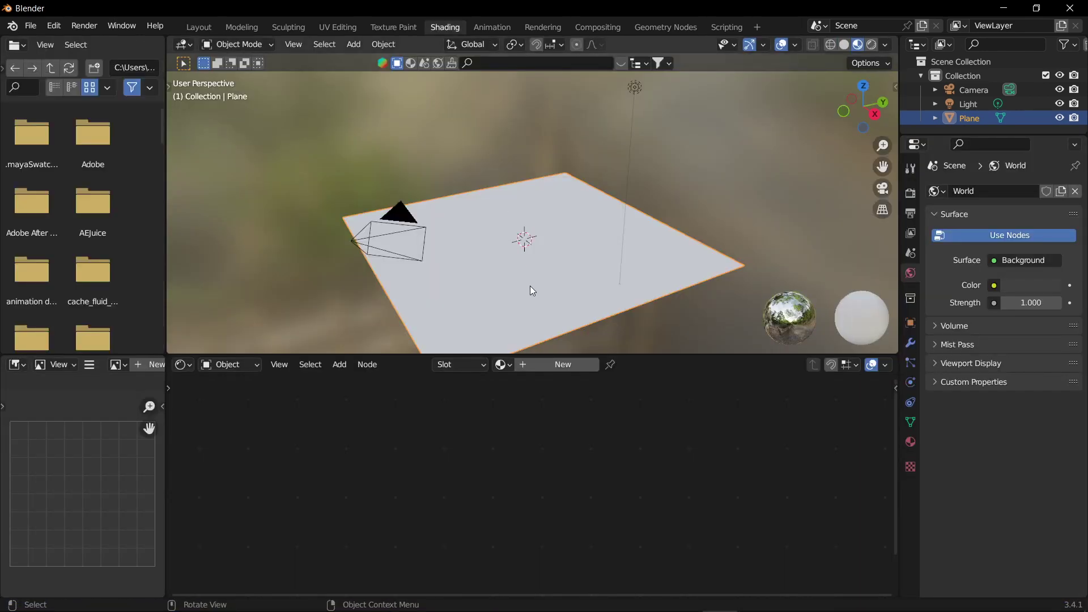
middle_click_drag(533, 290, 547, 253)
scroll(543, 255, "up", 2)
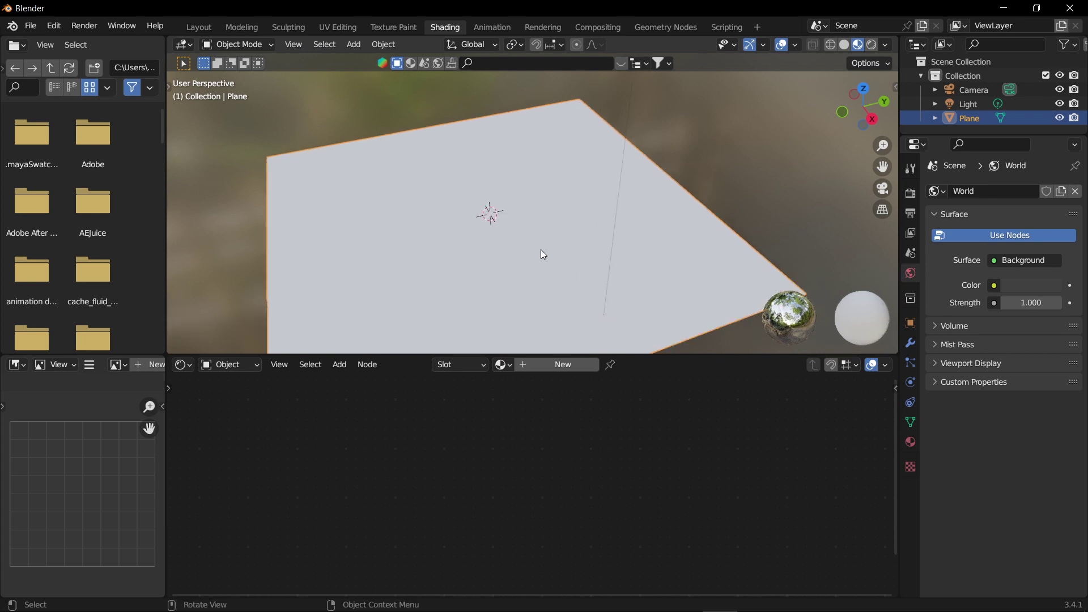
scroll(541, 250, "up", 1)
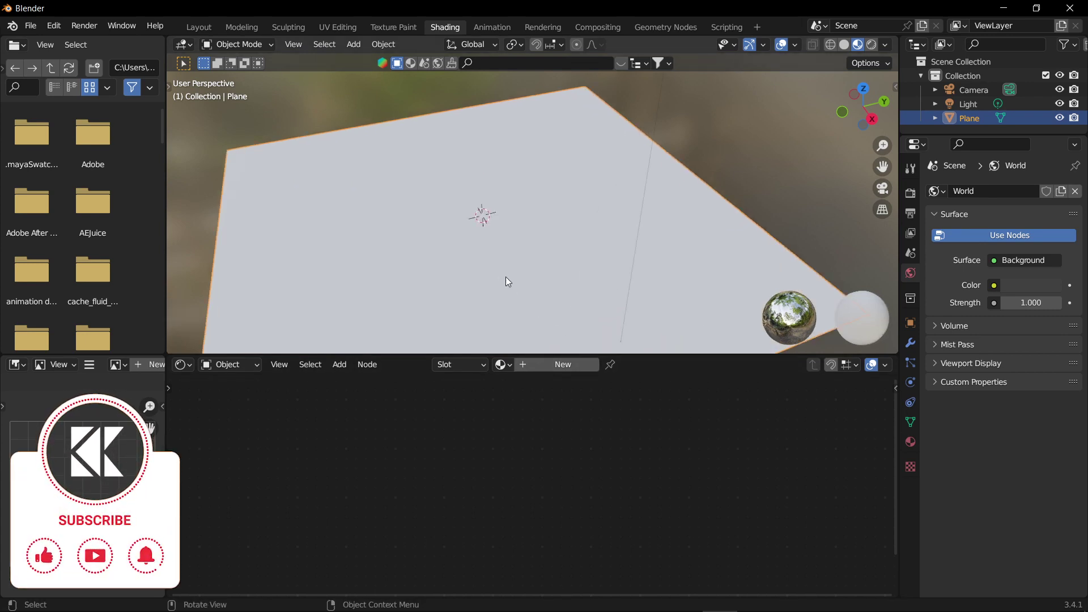
middle_click_drag(509, 287, 512, 239)
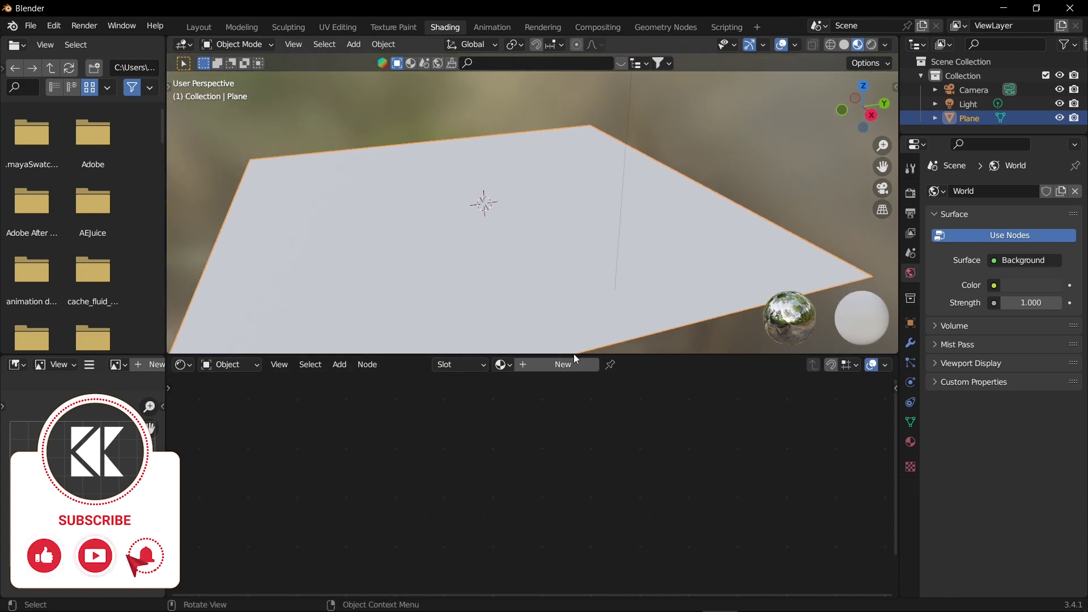
Create a new material with a pure black base colour and roughness about 0.042.
left_click(525, 363)
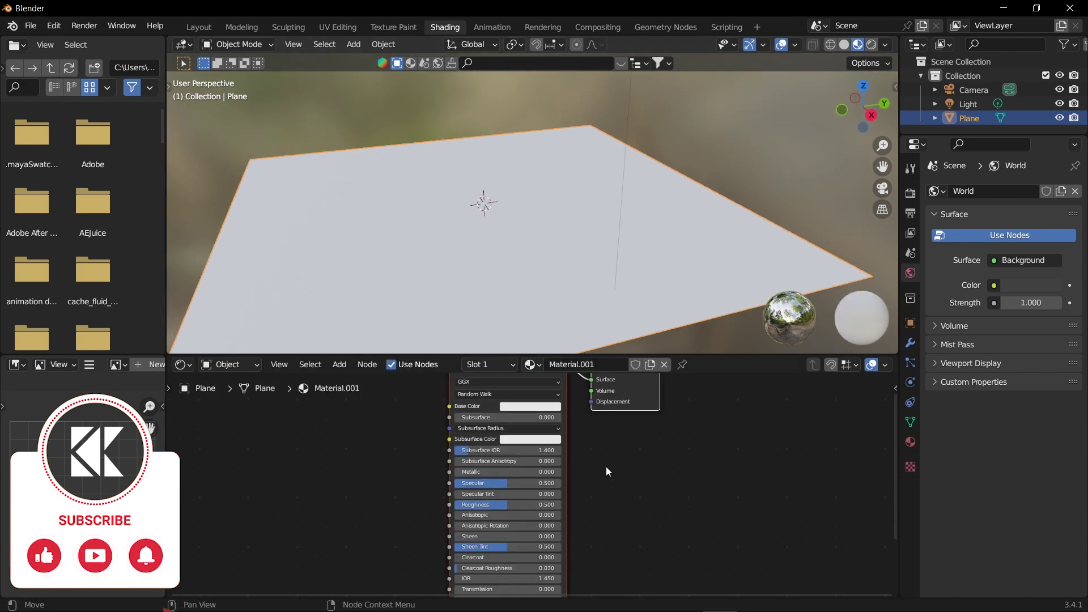
middle_click_drag(607, 471, 615, 491)
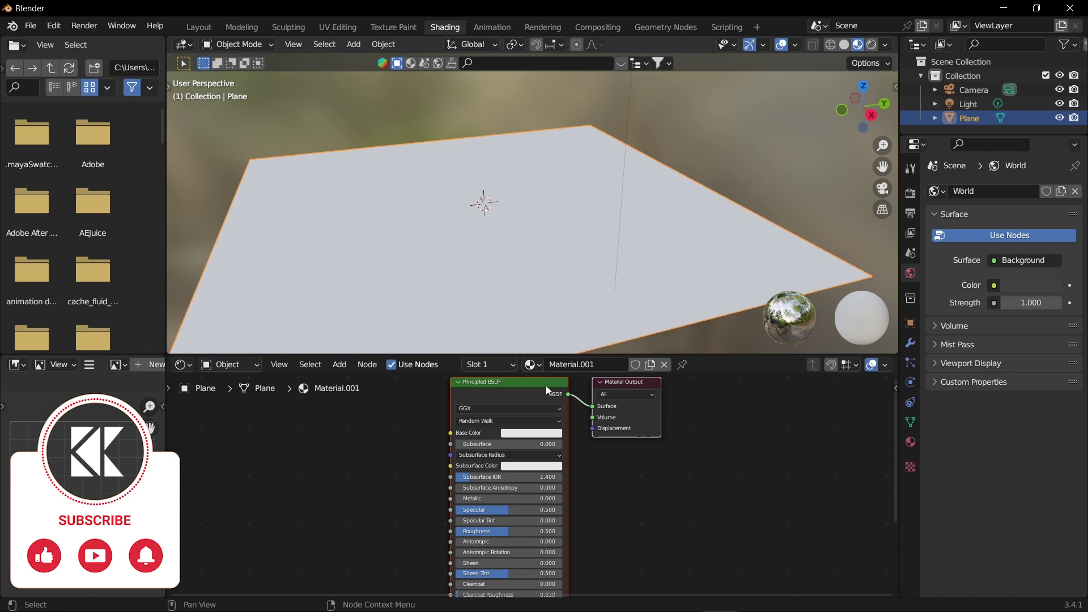
left_click(539, 434)
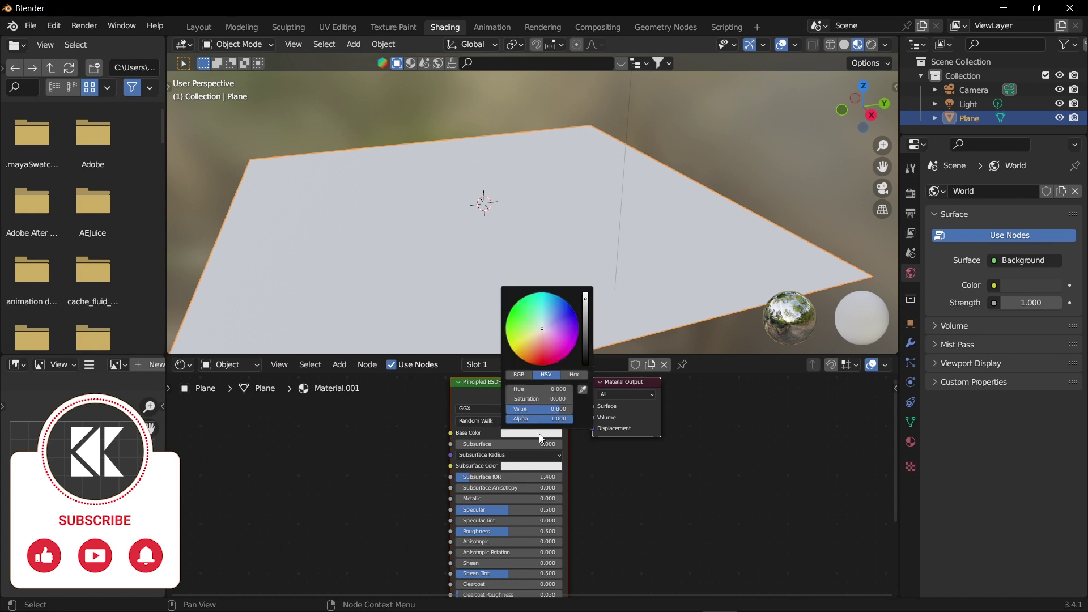
left_click_drag(544, 408, 498, 409)
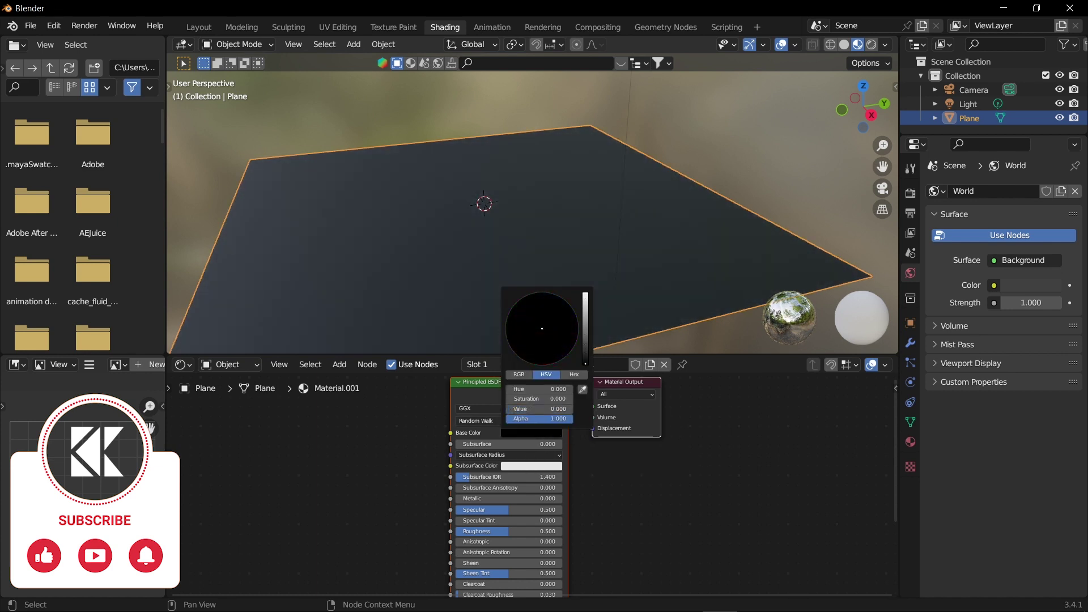
middle_click_drag(587, 282, 572, 334)
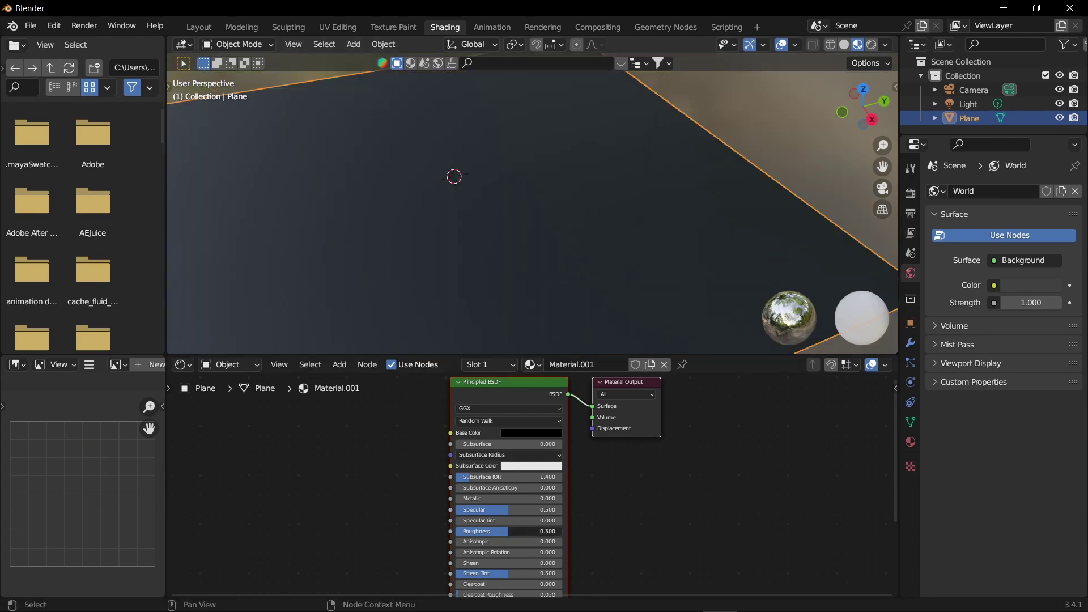
left_click_drag(508, 531, 485, 531)
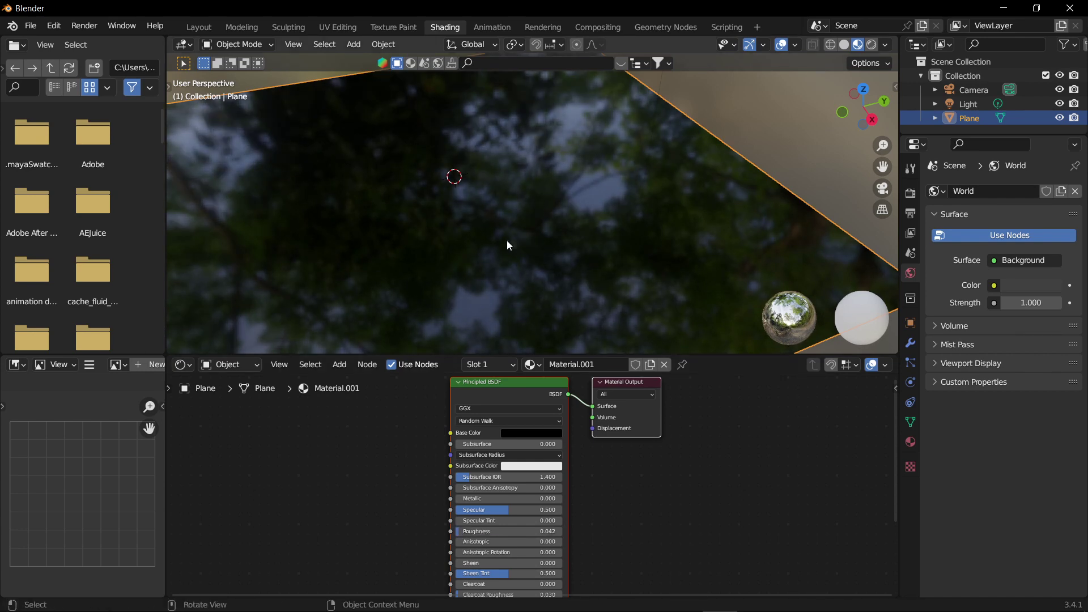
middle_click_drag(507, 242, 636, 199)
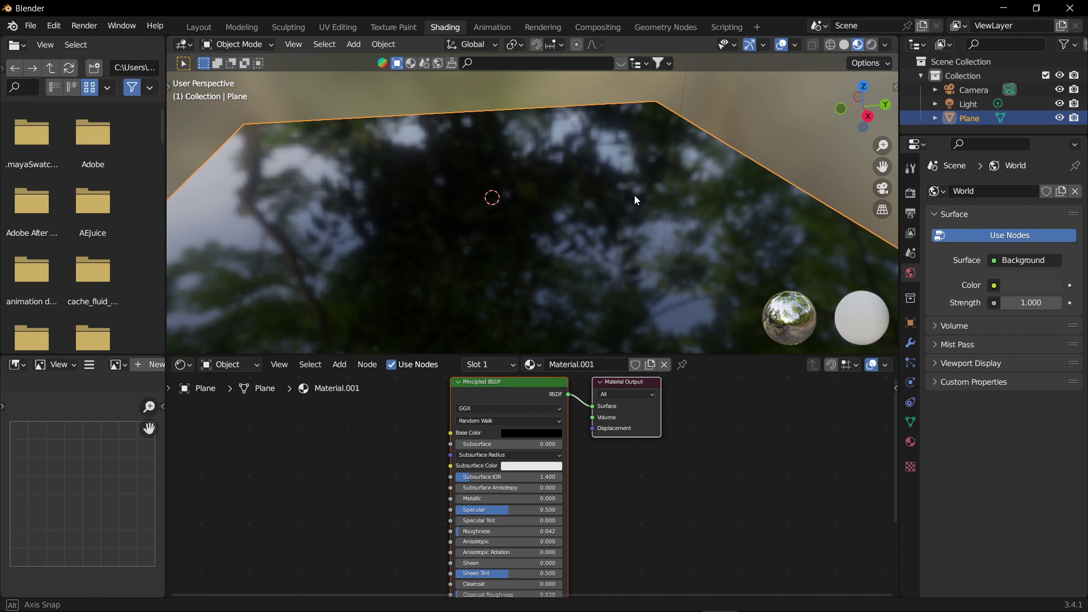
mouse_move(635, 195)
middle_mouse_down()
mouse_move(515, 209)
mouse_move(604, 213)
mouse_move(594, 270)
mouse_move(627, 277)
middle_mouse_up()
mouse_move(561, 246)
middle_mouse_down()
mouse_move(604, 221)
mouse_move(600, 229)
mouse_move(583, 223)
mouse_move(596, 196)
mouse_move(568, 247)
mouse_move(506, 255)
middle_mouse_up()
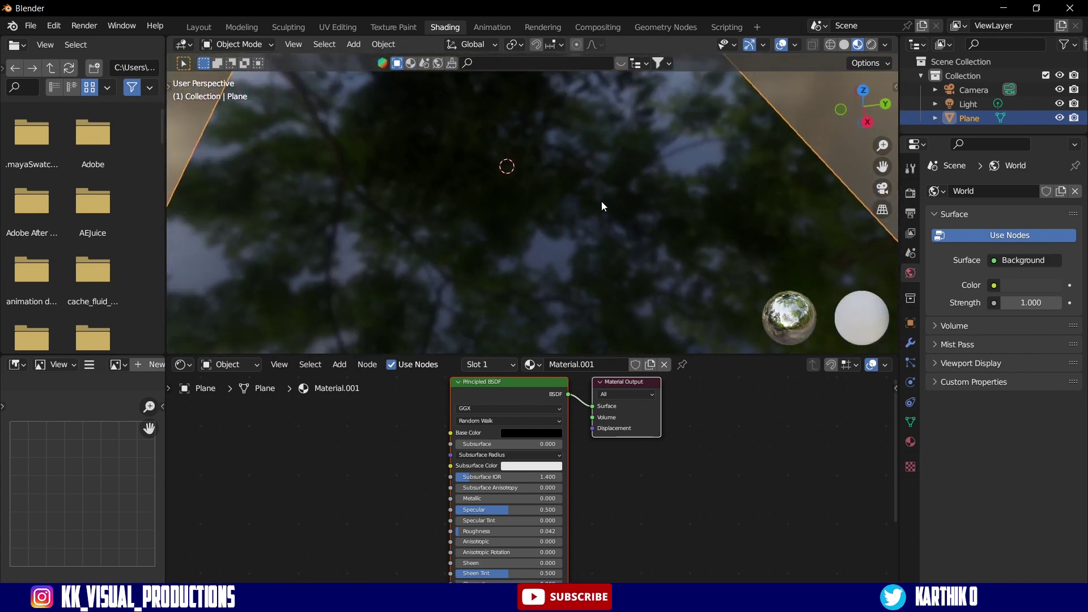
middle_click_drag(609, 211, 617, 242)
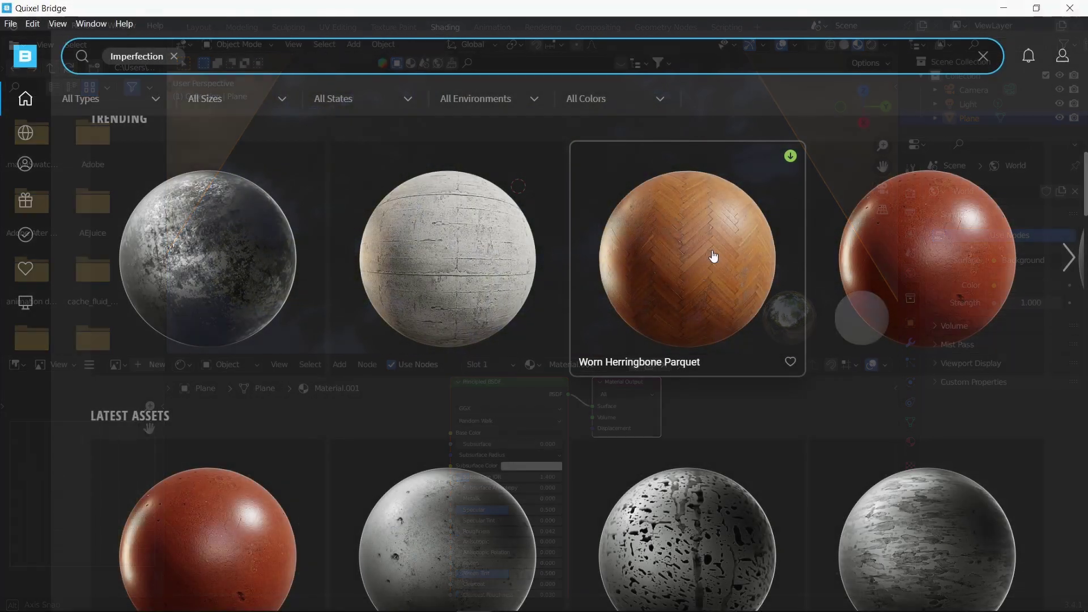
scroll(712, 255, "down", 8)
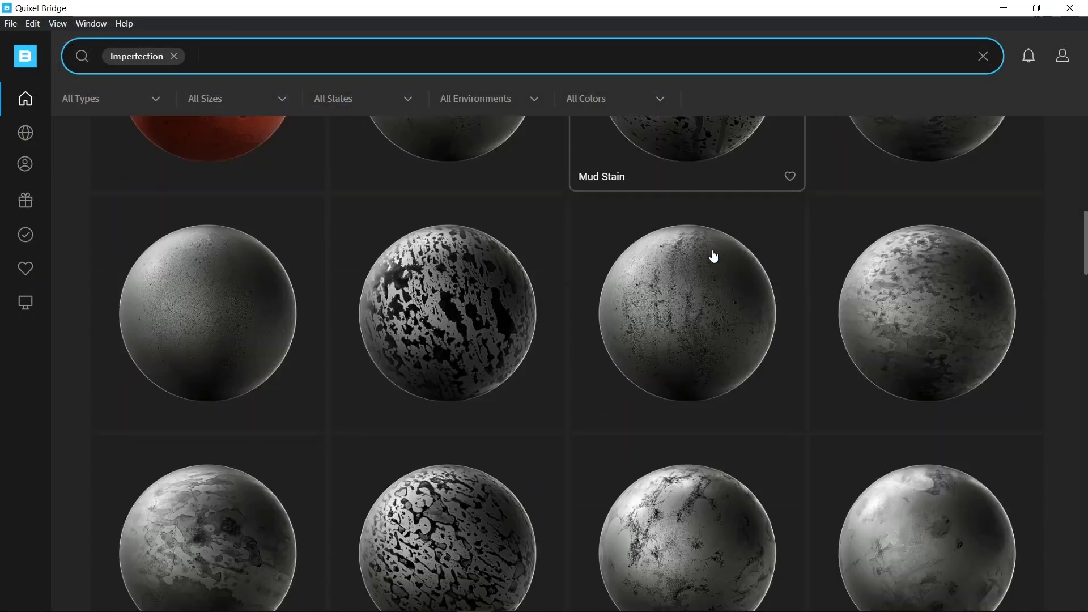
scroll(713, 257, "down", 2)
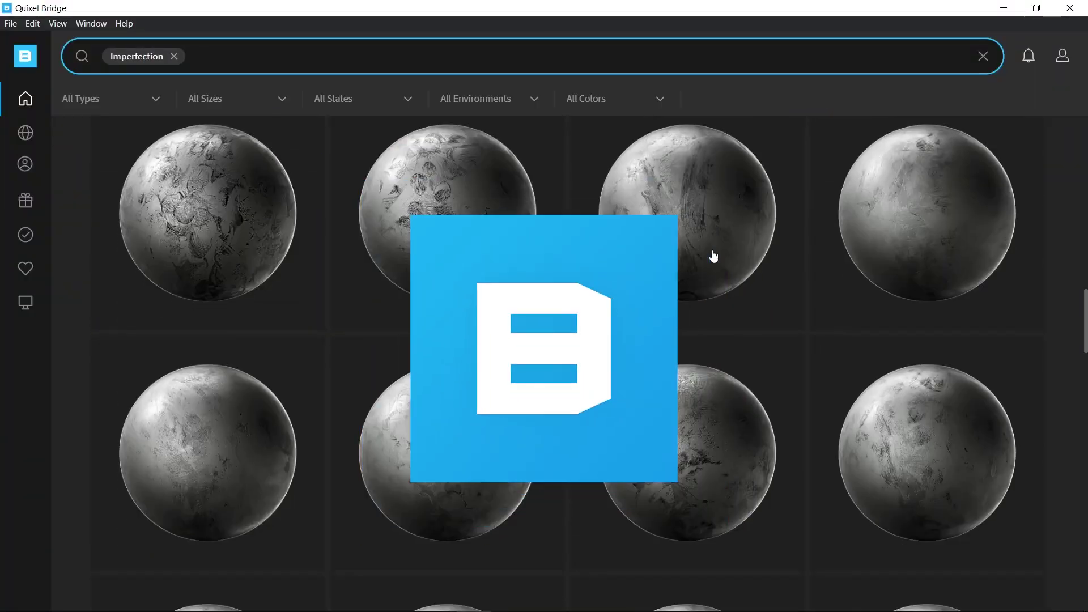
scroll(712, 256, "down", 3)
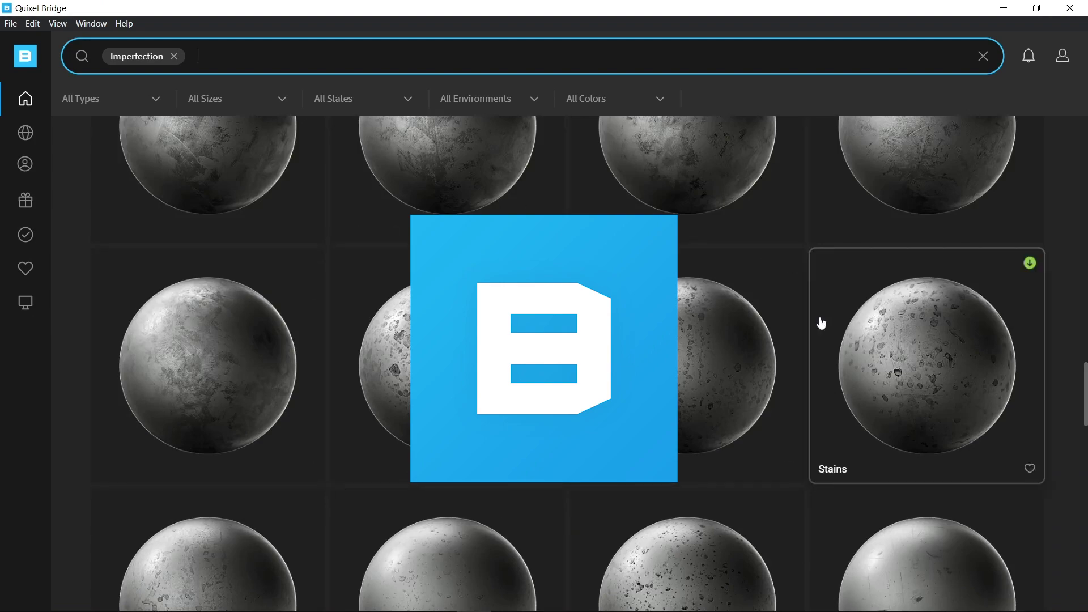
scroll(680, 351, "down", 5)
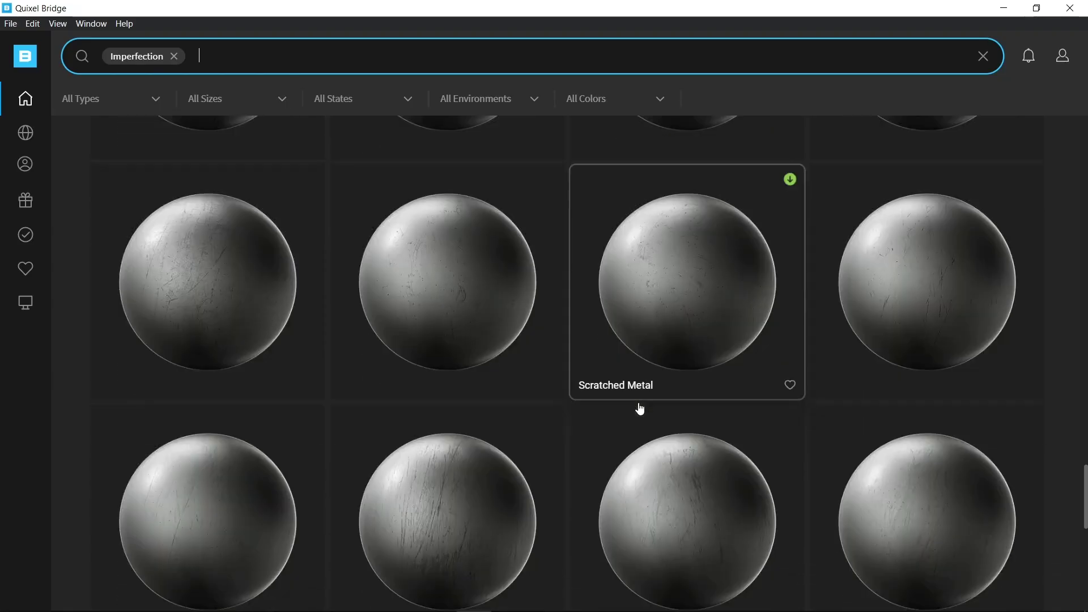
scroll(640, 408, "down", 3)
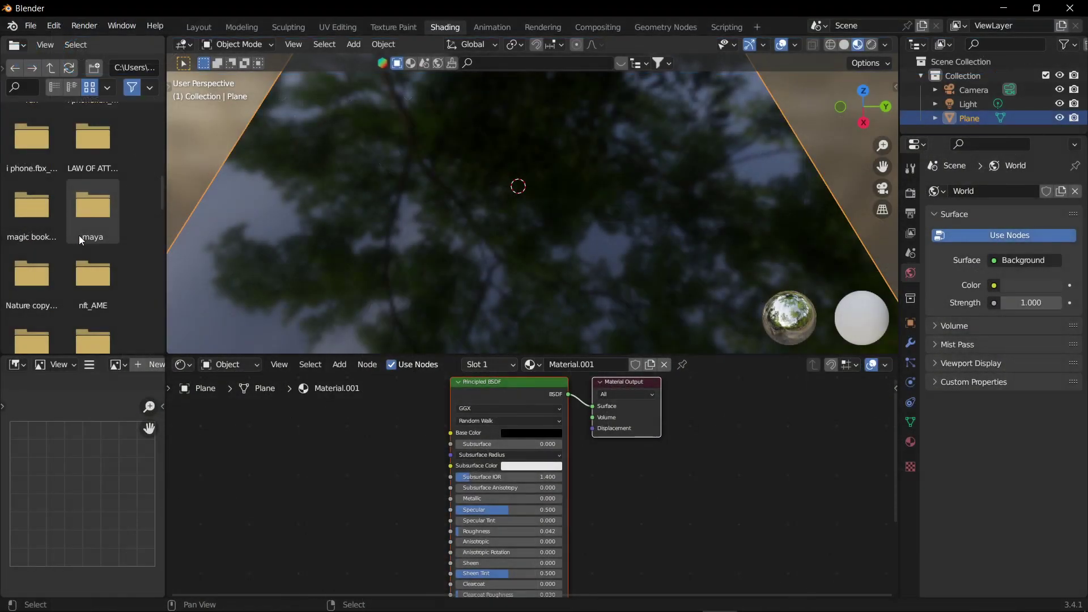
From Models and the asset folder, drop the Roughness_2K image into the Shader Editor as a texture node.
scroll(79, 236, "down", 5)
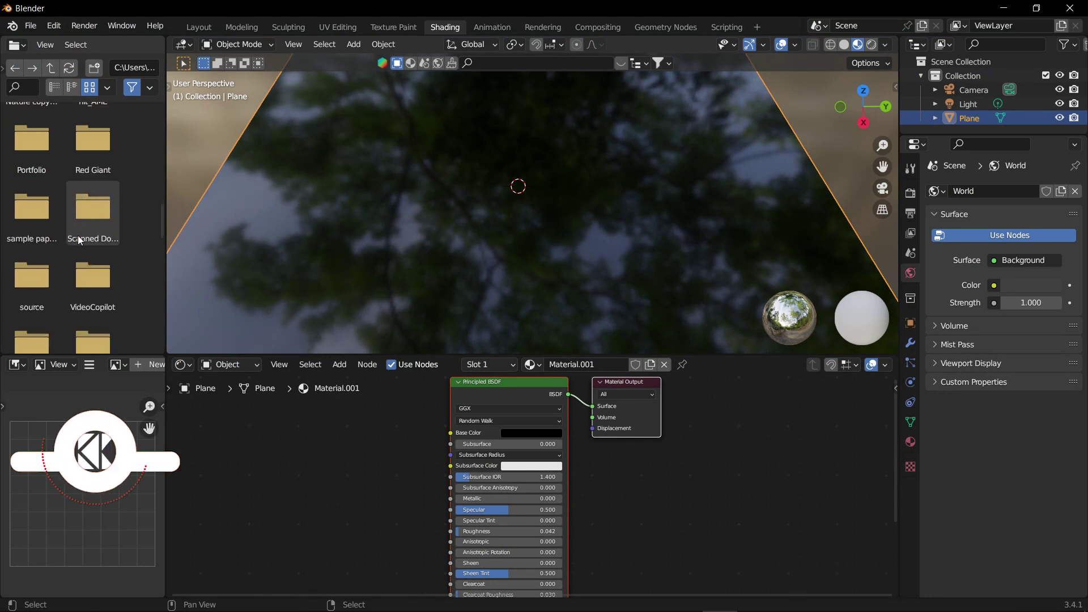
scroll(77, 236, "down", 3)
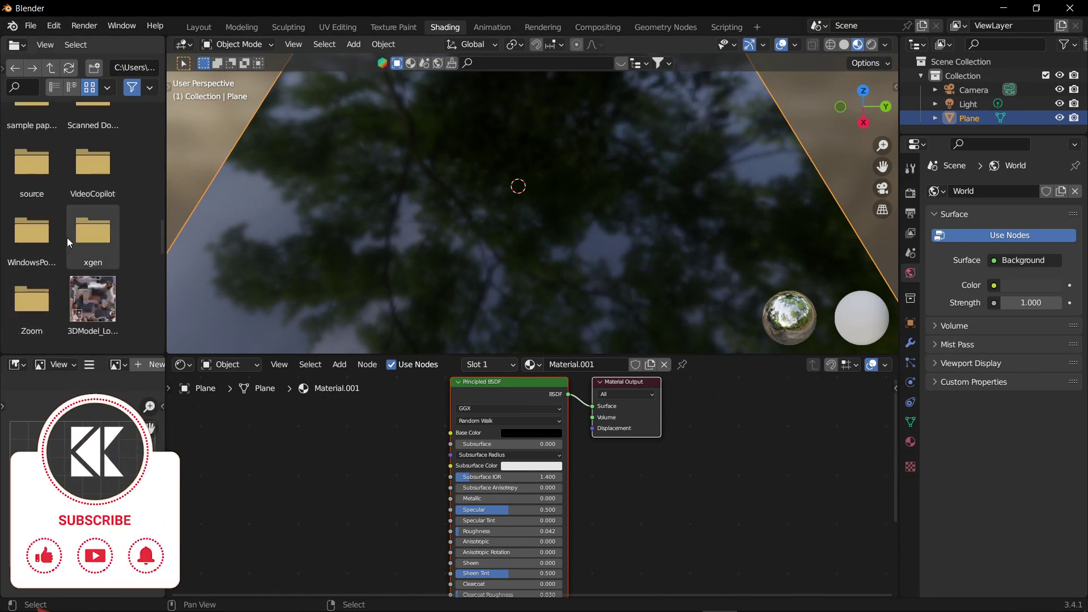
scroll(67, 237, "up", 10)
scroll(82, 239, "down", 1)
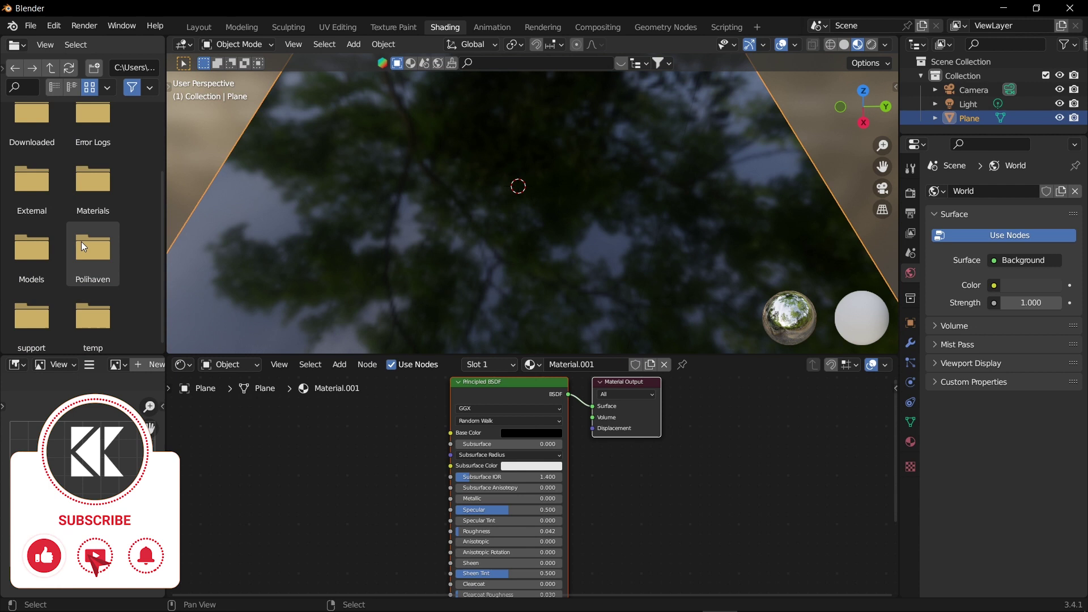
double_click(29, 252)
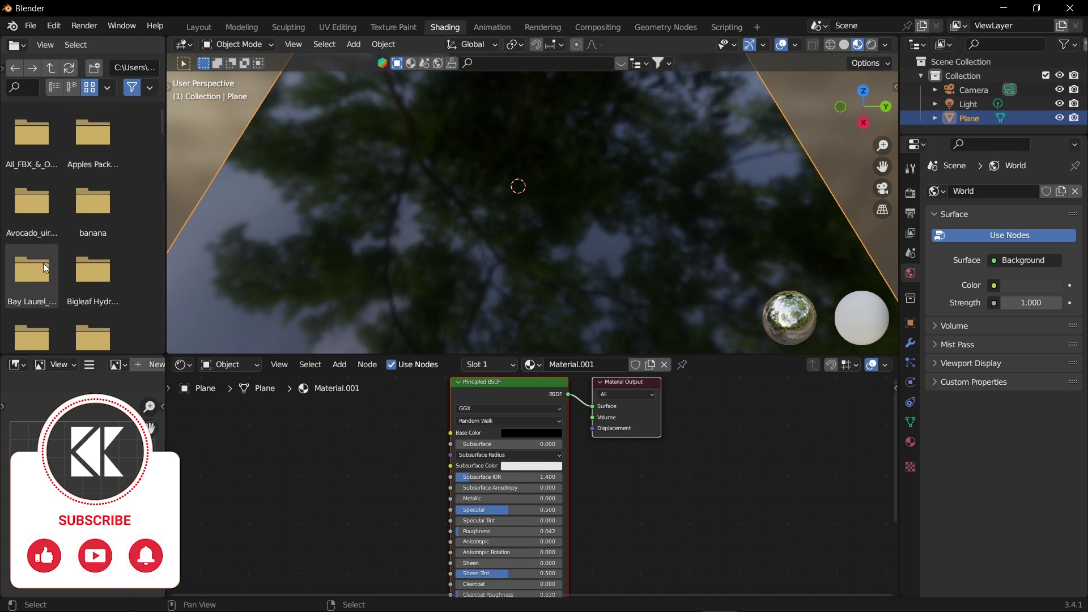
double_click(45, 268)
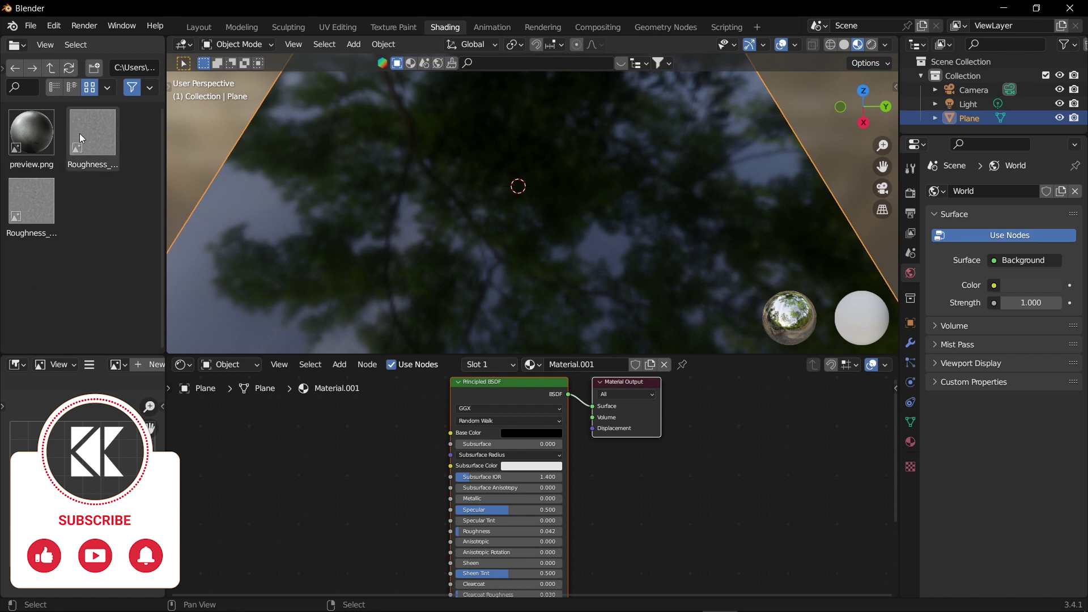
left_click_drag(79, 134, 313, 427)
left_click_drag(285, 468, 286, 467)
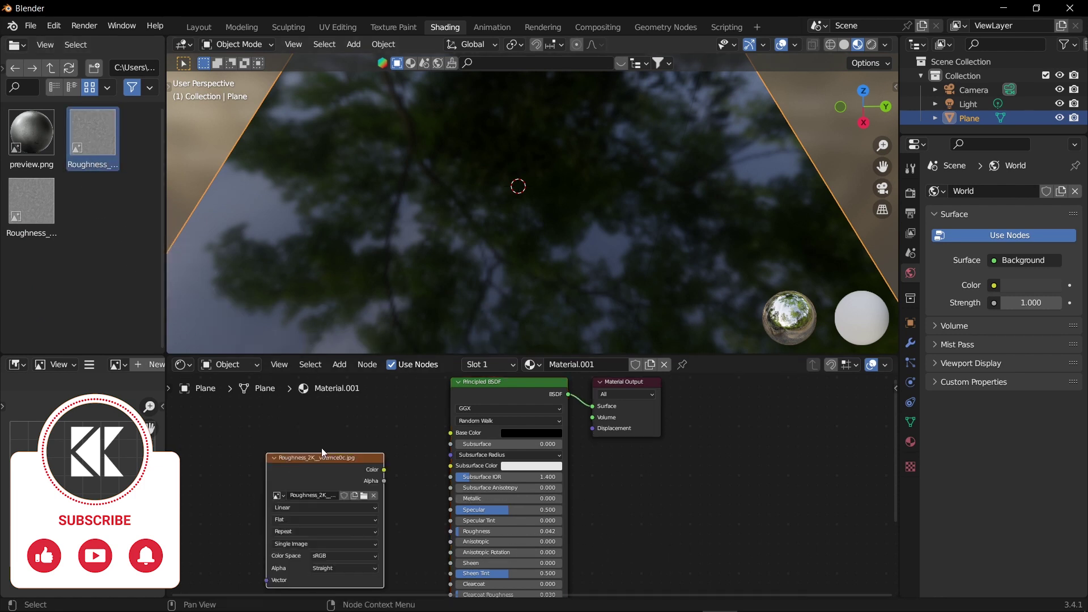
left_click(346, 476)
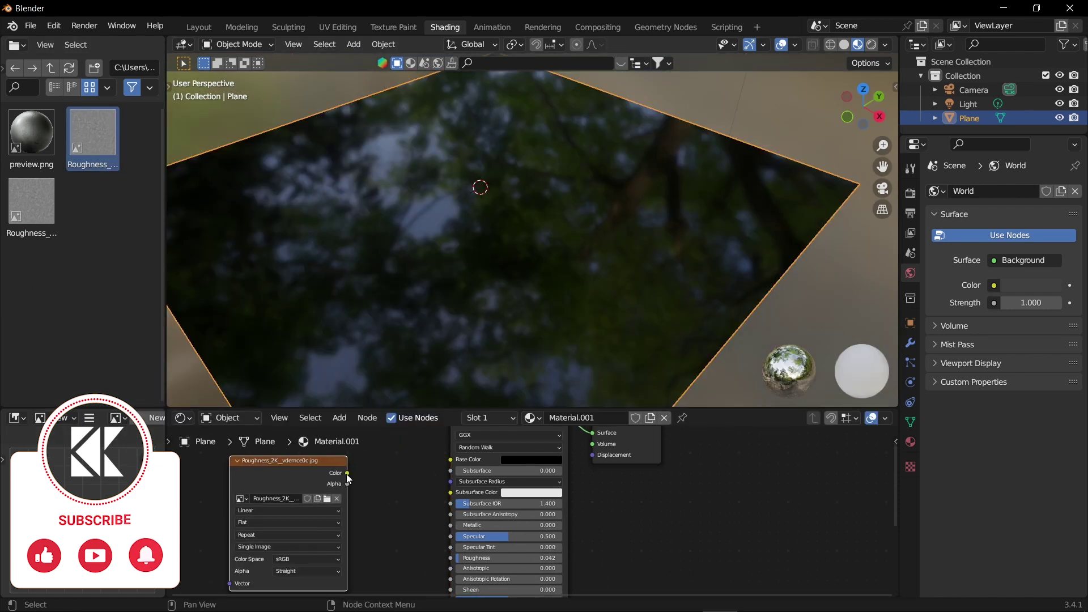
Connect the texture's Color output to the Principled BSDF Roughness input.
left_click_drag(347, 474, 415, 482)
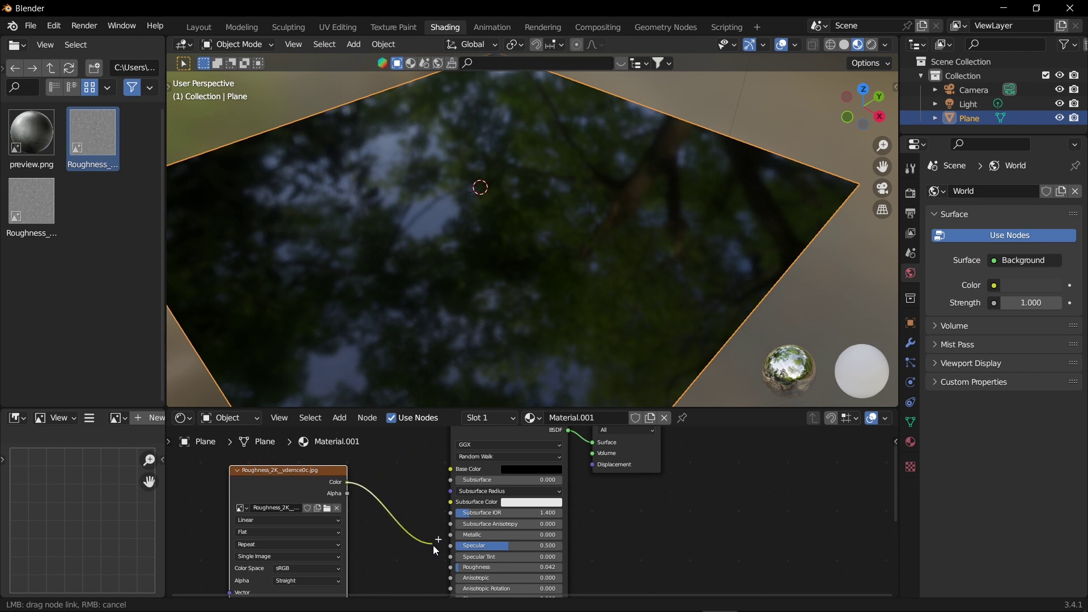
left_click_drag(446, 568, 450, 567)
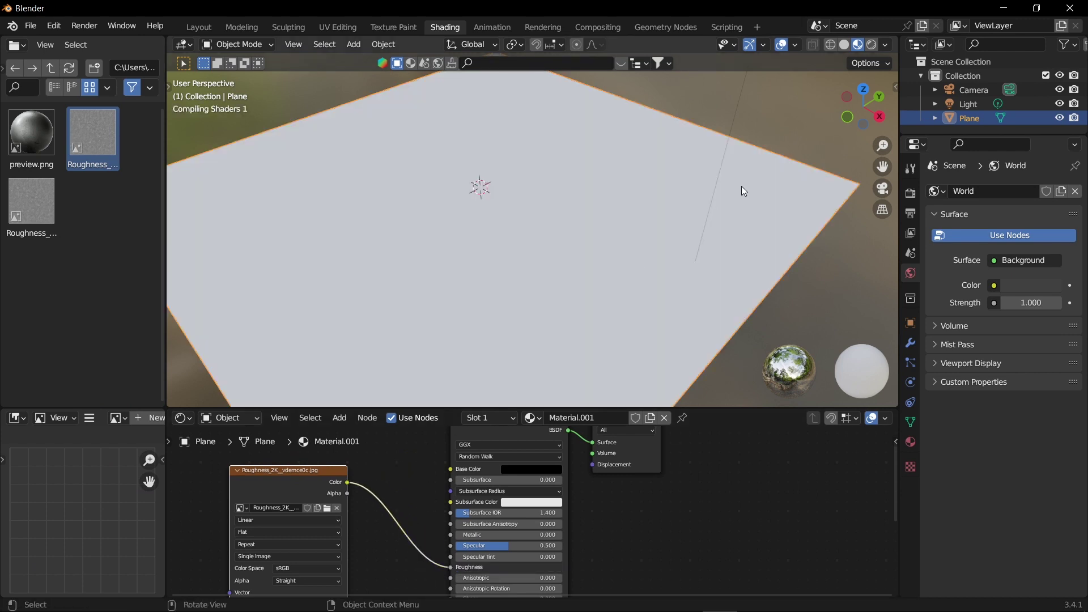
middle_click_drag(607, 227, 584, 197)
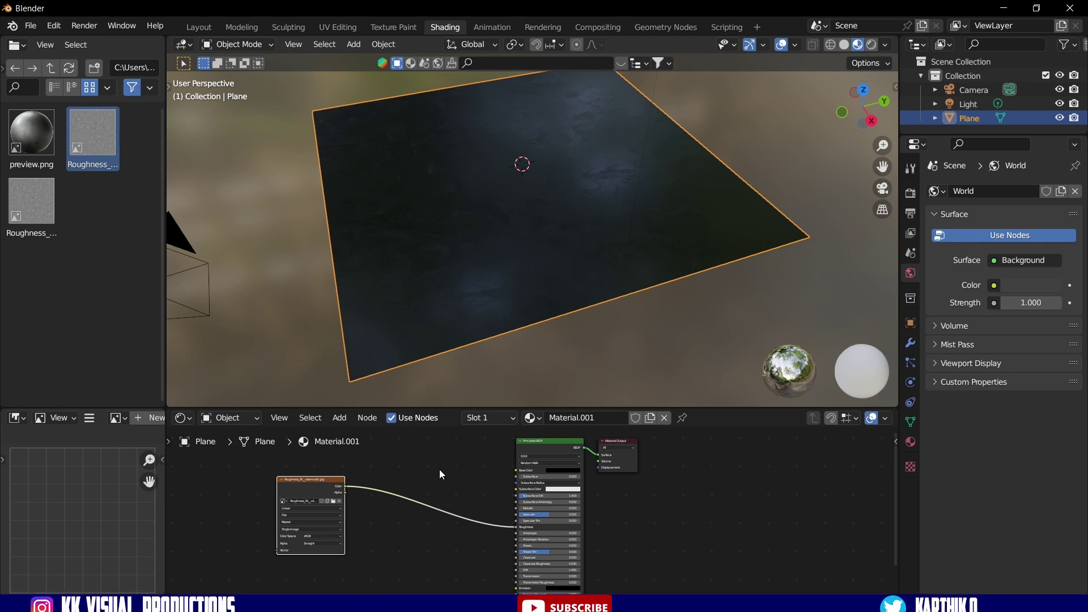
Add a ColorRamp node and insert it on the link from the texture to BSDF Roughness.
key("shift+a")
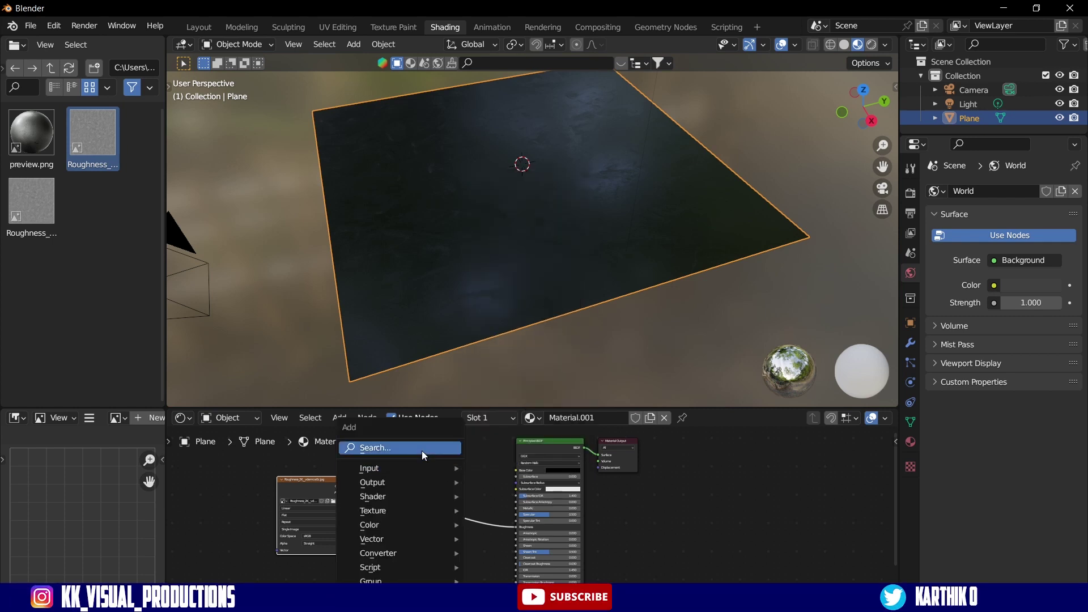
left_click(421, 450)
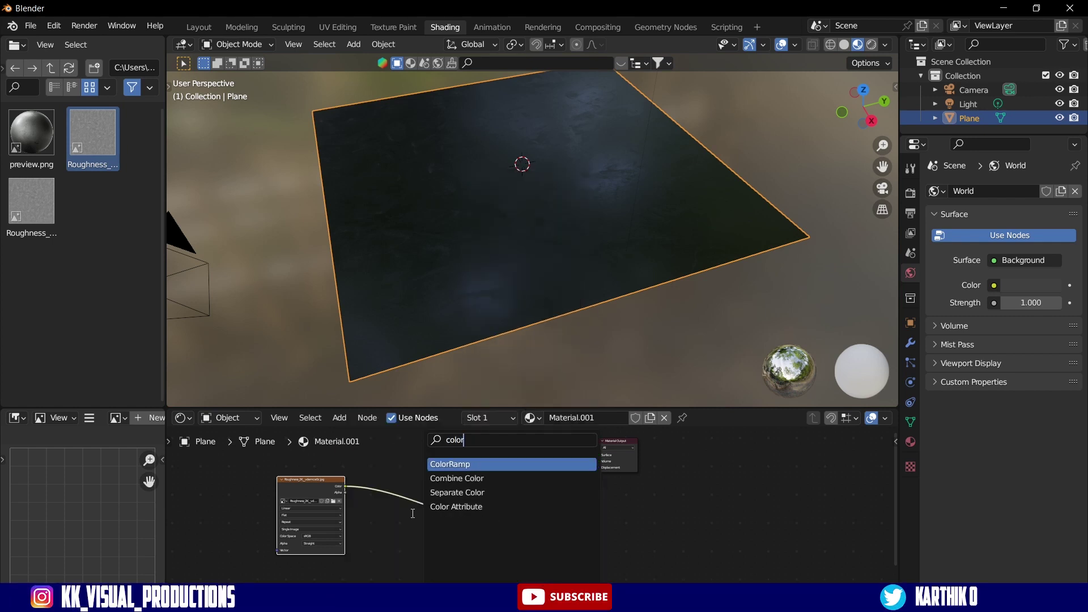
key("Return")
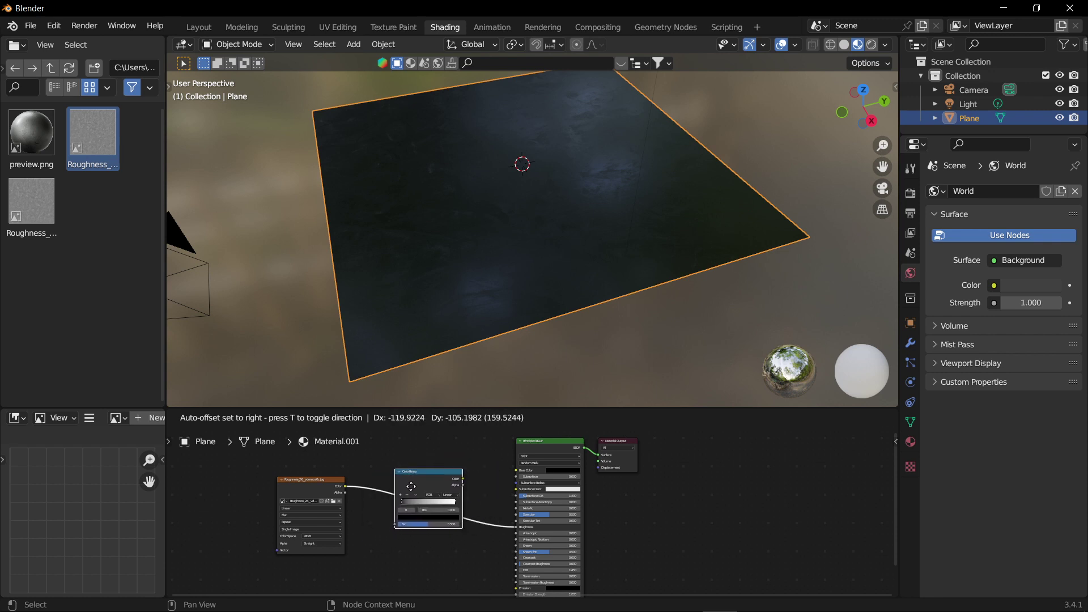
left_click(409, 495)
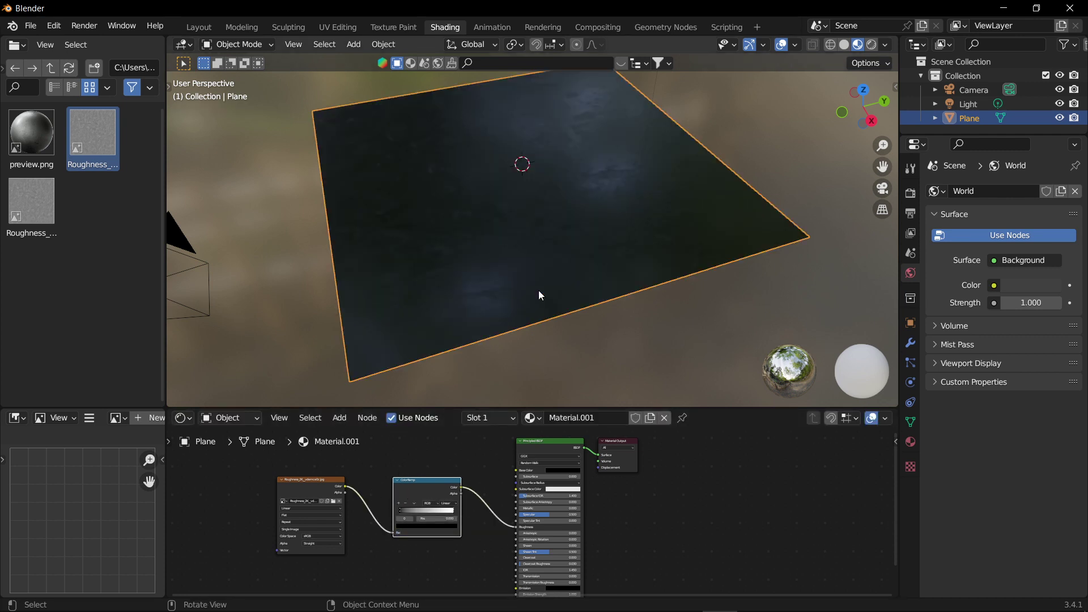
scroll(547, 228, "up", 5)
middle_click_drag(551, 229, 588, 207)
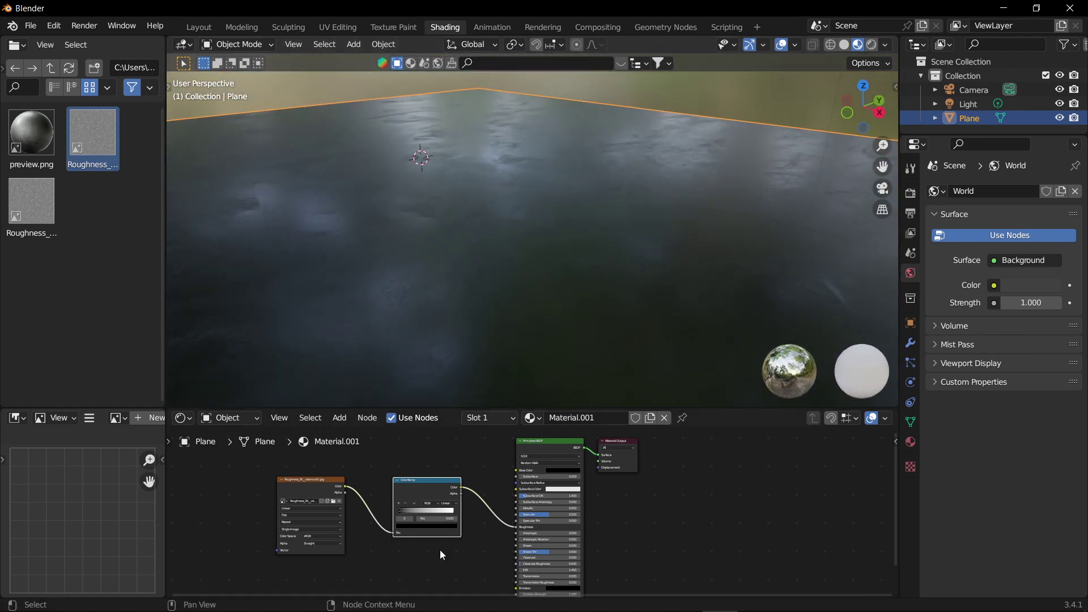
Slide the ColorRamp's black stop to position 0.167 for crisper, smudged reflections.
scroll(440, 550, "up", 4)
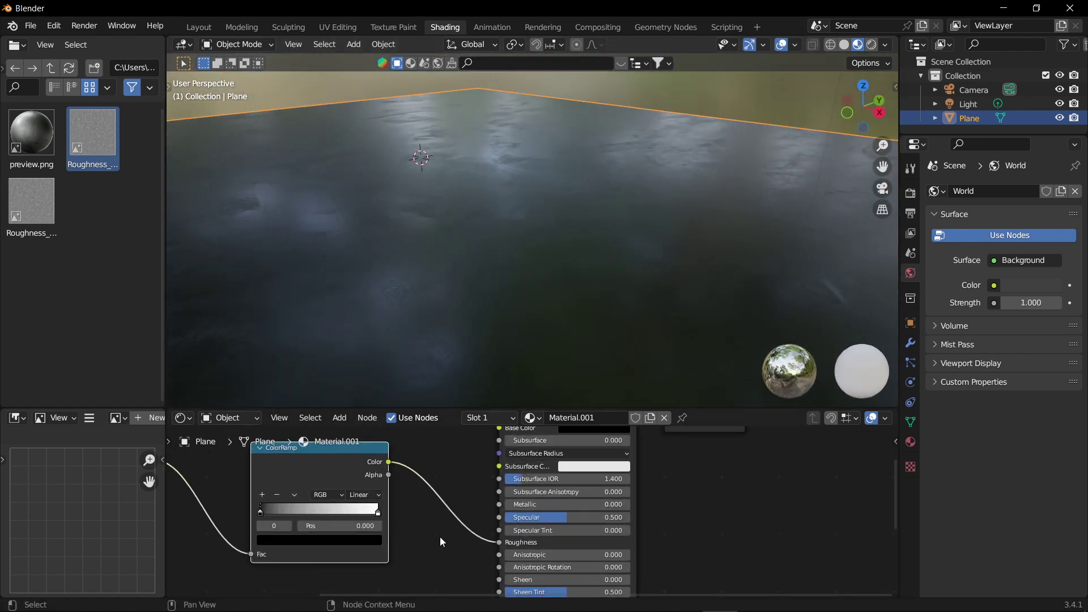
scroll(440, 536, "up", 2)
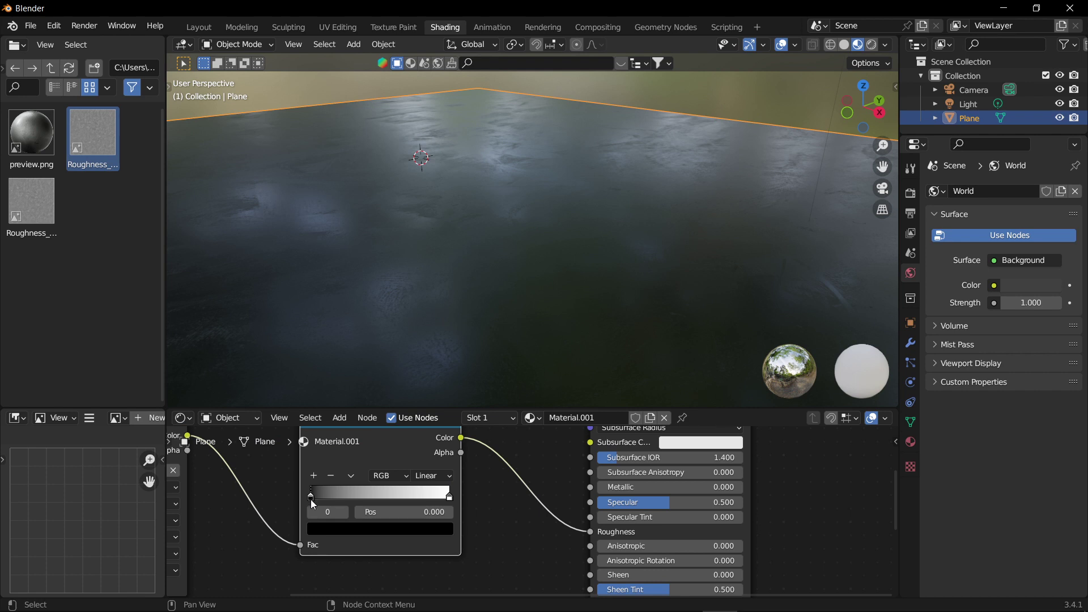
left_click_drag(315, 498, 337, 497)
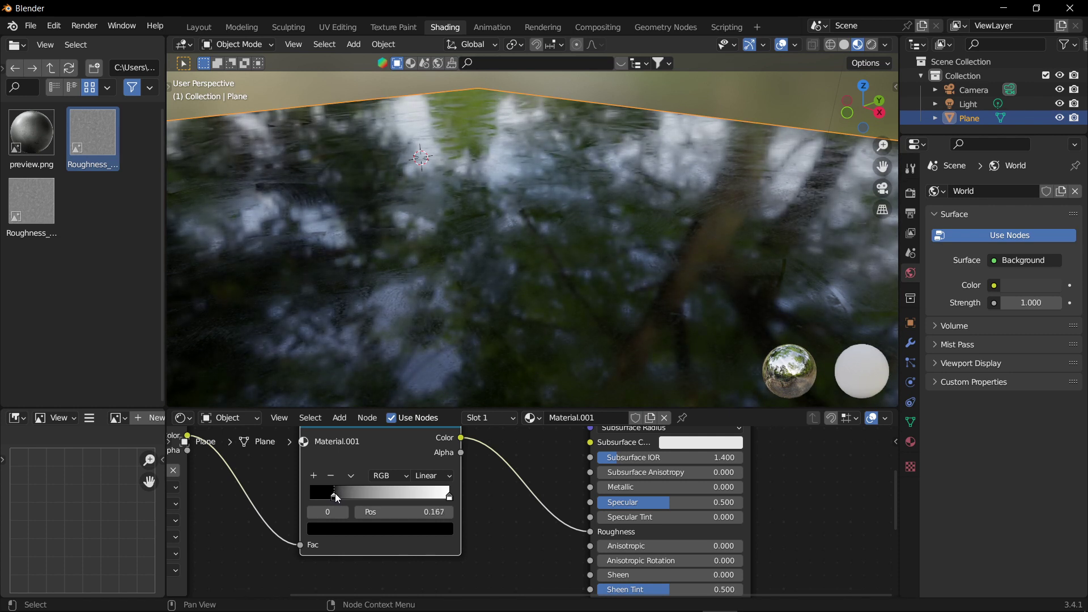
left_click_drag(335, 495, 332, 495)
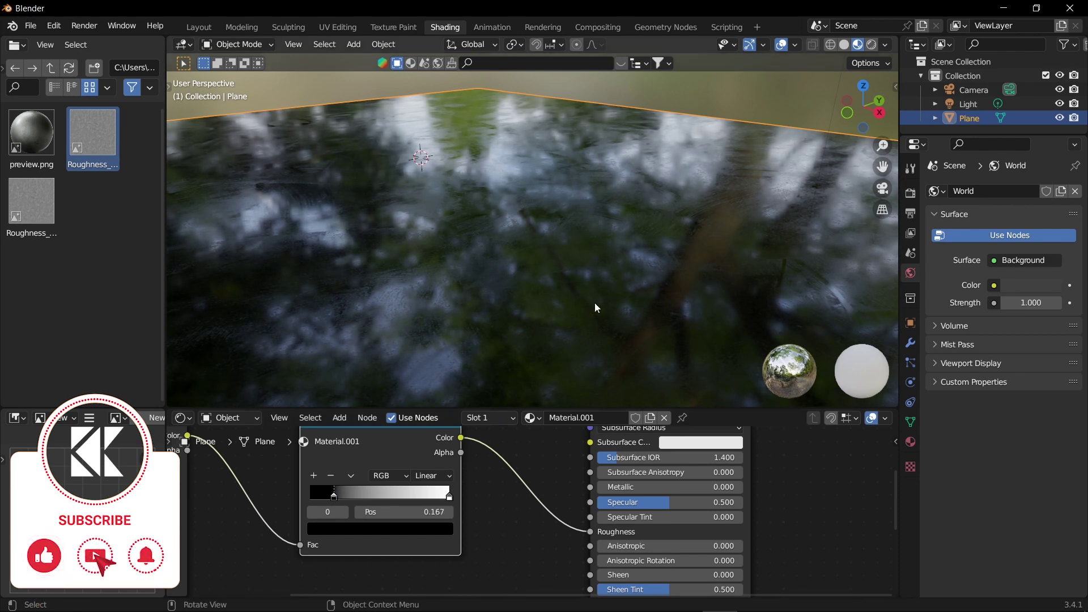
middle_click_drag(594, 308, 524, 408)
Return to a top-down view, then show the plane in the Modeling workspace in Object Mode.
mouse_move(511, 341)
middle_mouse_down()
mouse_move(505, 248)
mouse_move(520, 282)
mouse_move(582, 288)
mouse_move(468, 273)
mouse_move(615, 301)
mouse_move(554, 272)
mouse_move(611, 287)
mouse_move(488, 302)
mouse_move(716, 318)
mouse_move(624, 309)
middle_mouse_up()
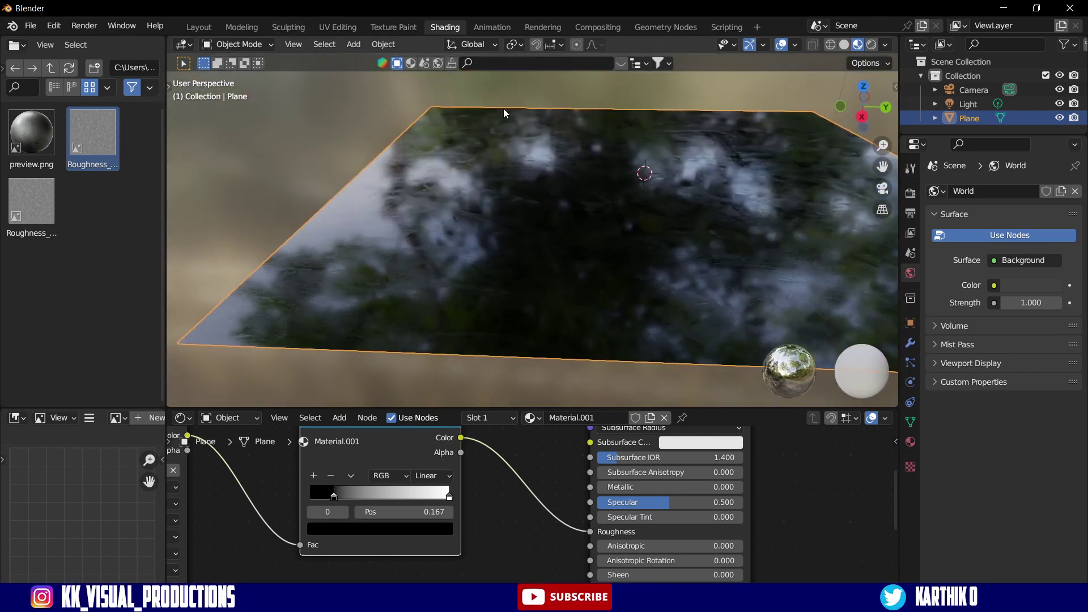
left_click(253, 28)
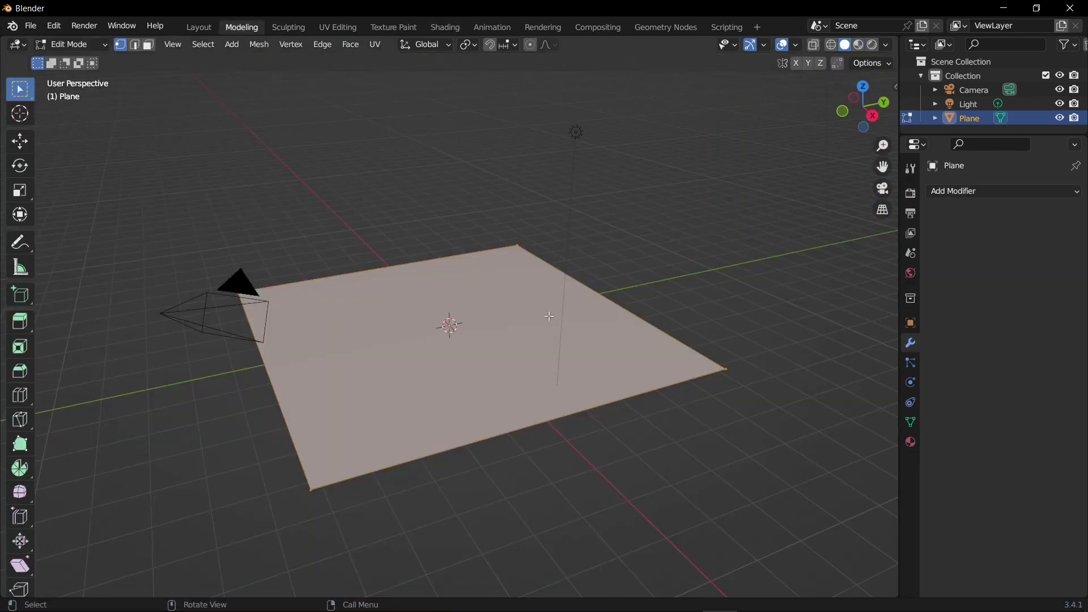
left_click(71, 45)
left_click(77, 59)
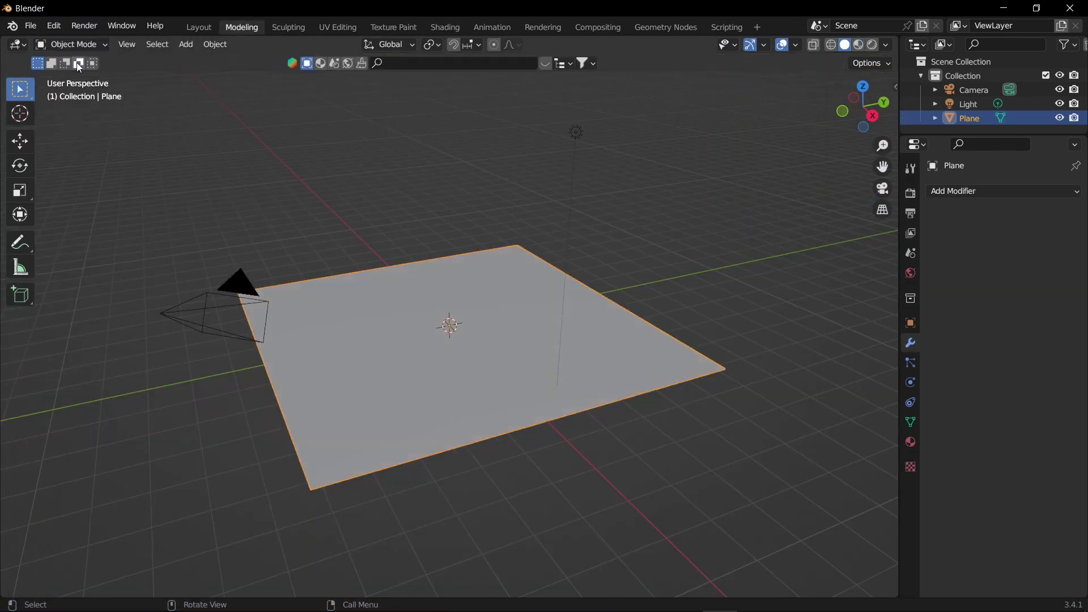